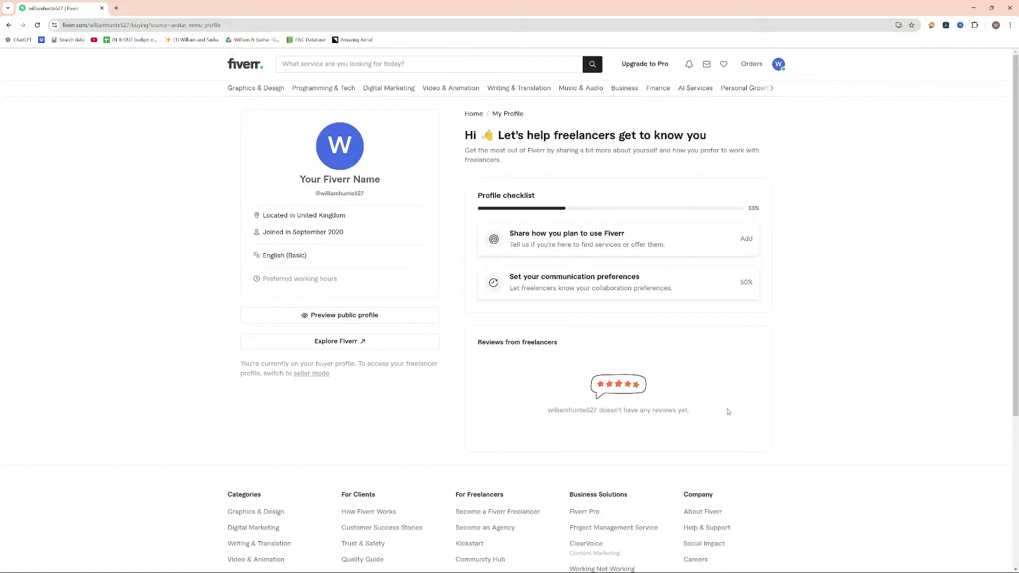
Open the account menu from the profile avatar on the buyer profile page
left_click(777, 70)
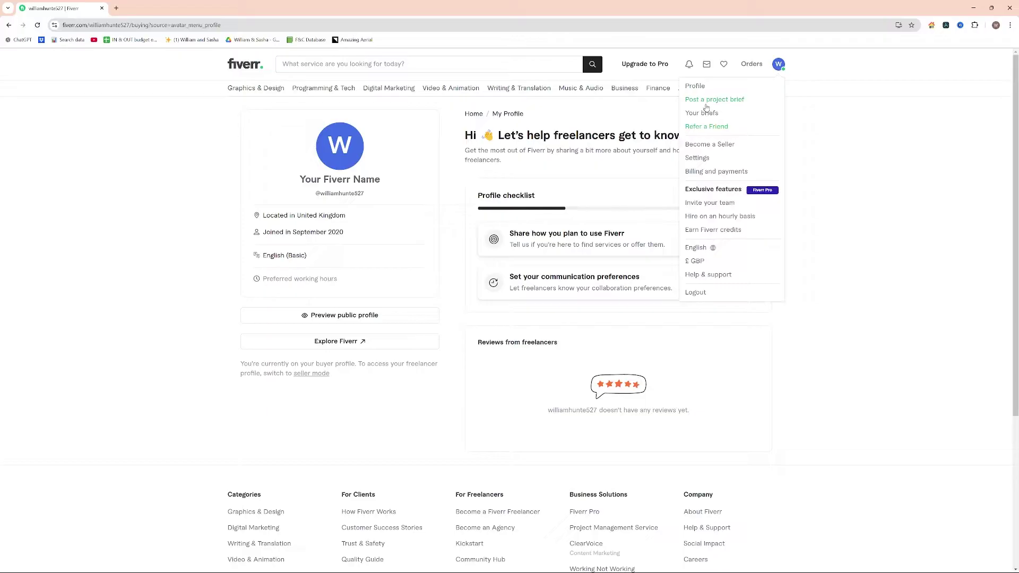
Choose 'Post a project brief' and read the Brief generator introduction
left_click(738, 106)
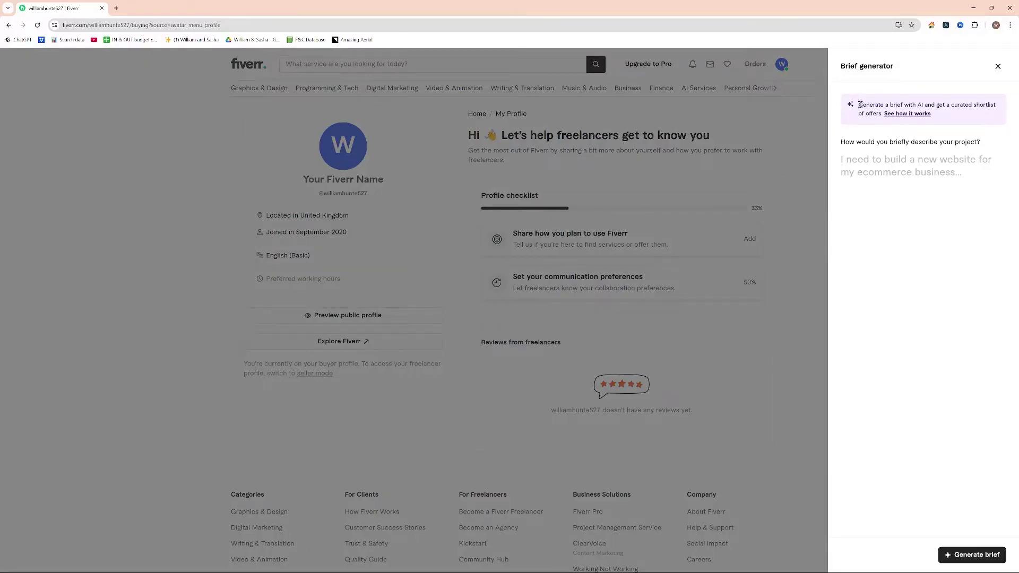
left_click_drag(859, 104, 979, 142)
left_click(874, 141)
Paste the prepared video-editor brief as plain text into the project description box
left_click(930, 183)
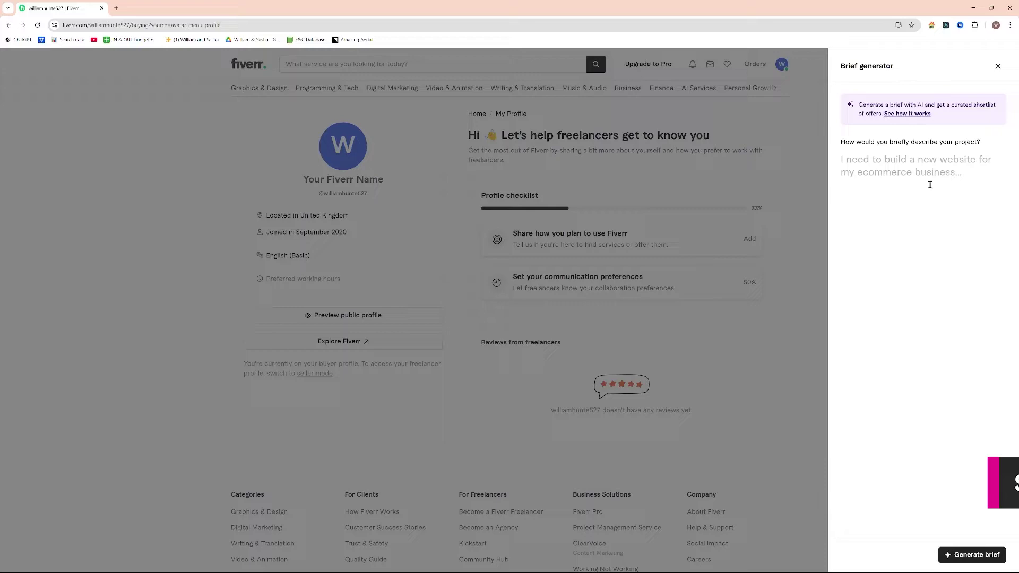
right_click(882, 188)
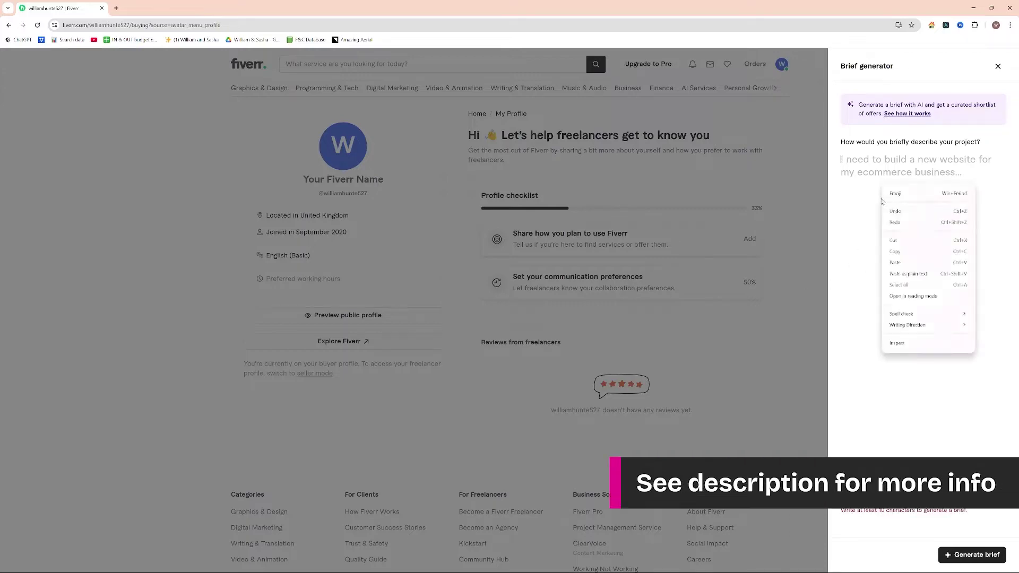
left_click(908, 274)
scroll(917, 265, "up", 10)
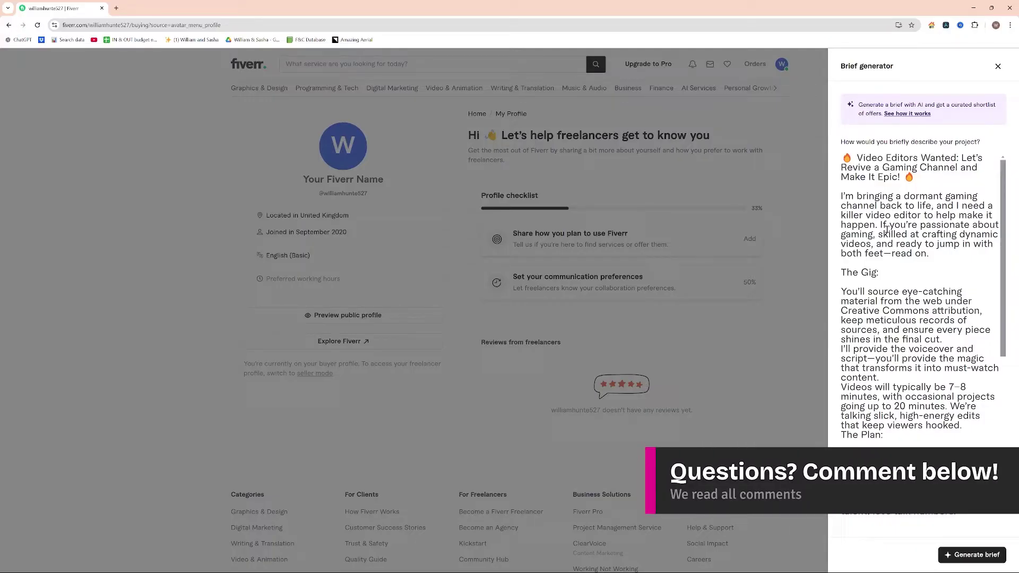
Review the gig details: 7–8 minute videos up to 20 minutes, one weekly, rising to 2–3
left_click_drag(1003, 230, 1002, 247)
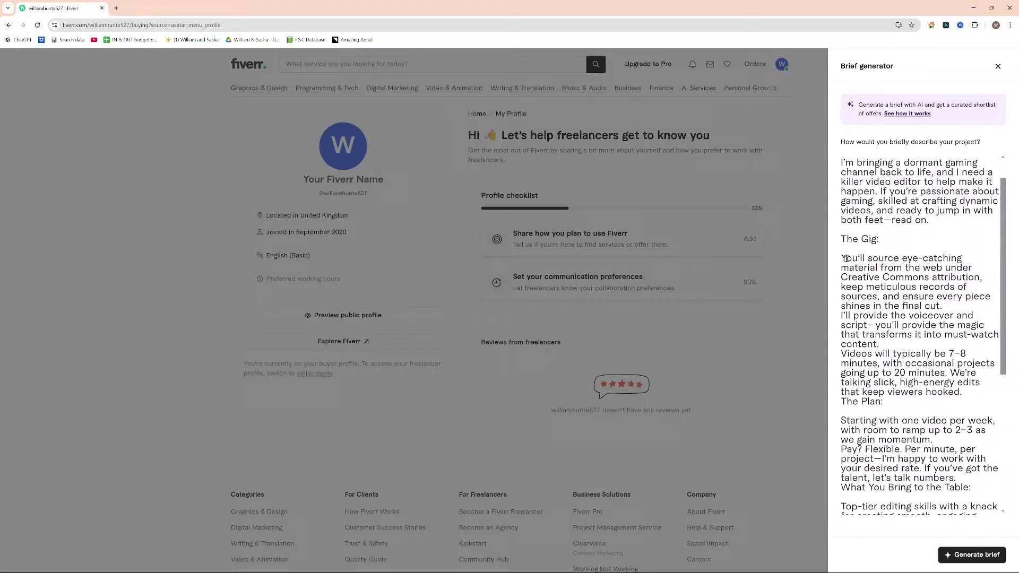
left_click_drag(846, 259, 911, 414)
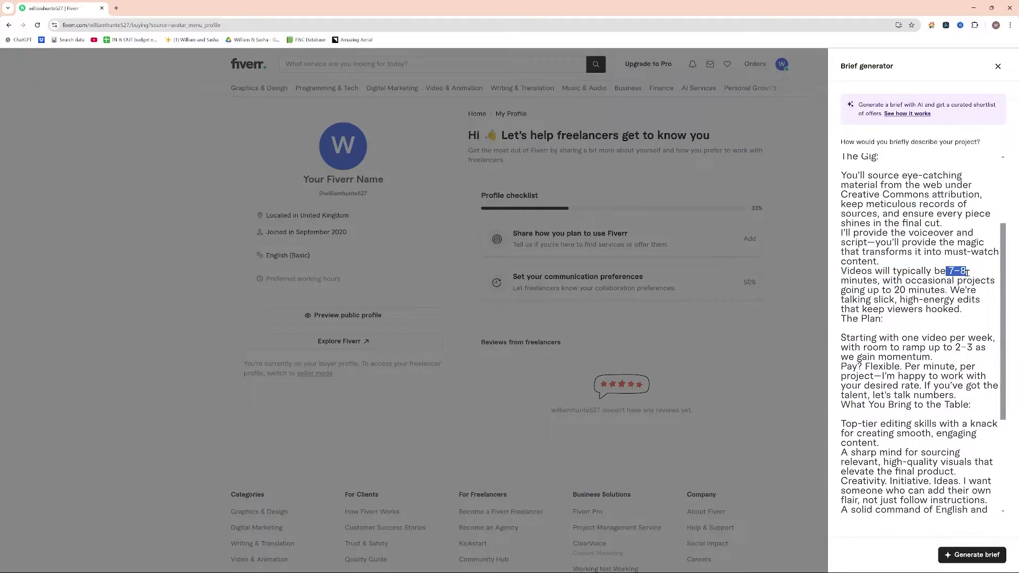
left_click_drag(873, 280, 991, 281)
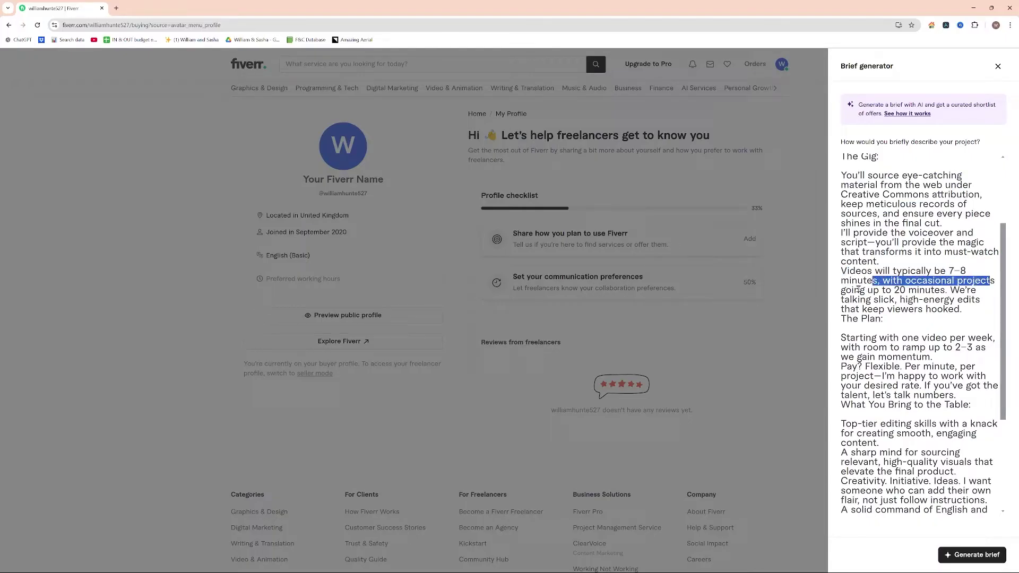
left_click_drag(845, 289, 1004, 305)
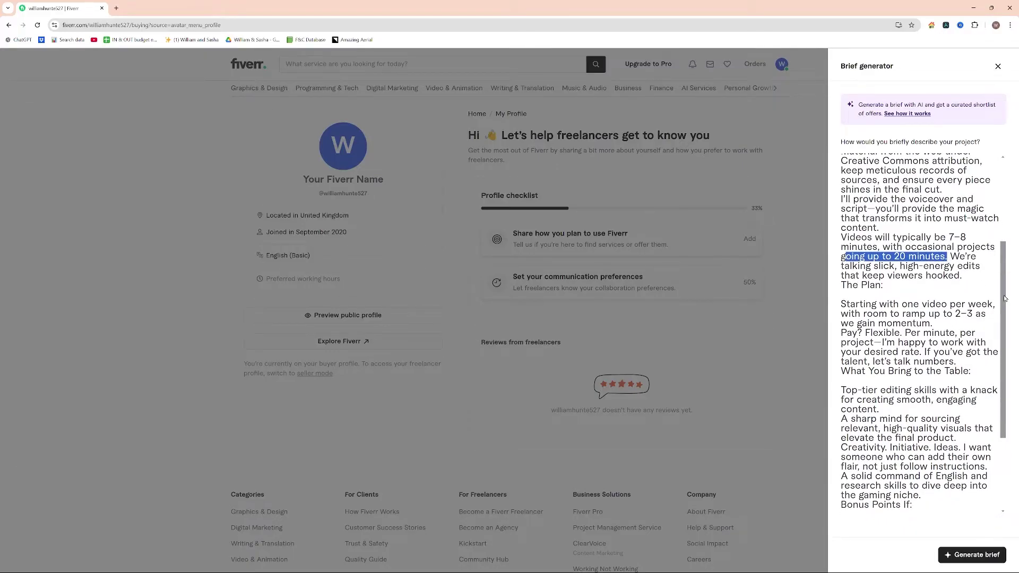
scroll(1005, 299, "down", 3)
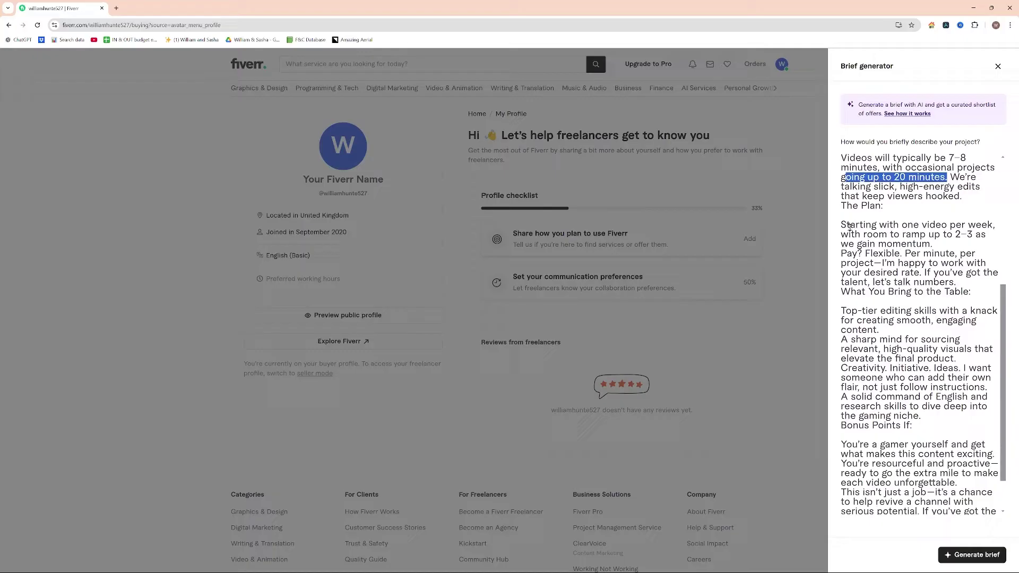
left_click_drag(841, 225, 997, 226)
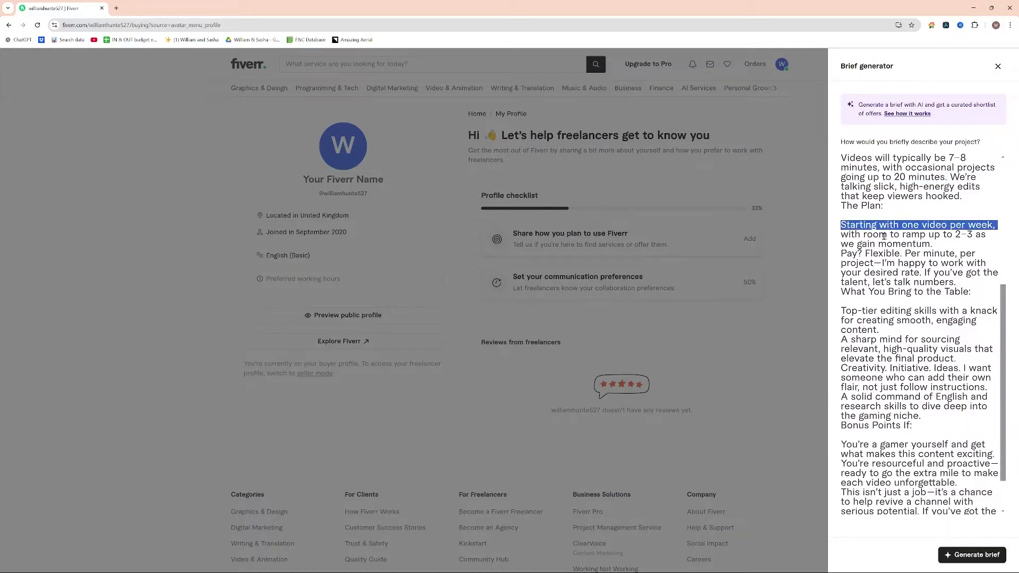
left_click_drag(866, 235, 985, 236)
left_click(971, 253)
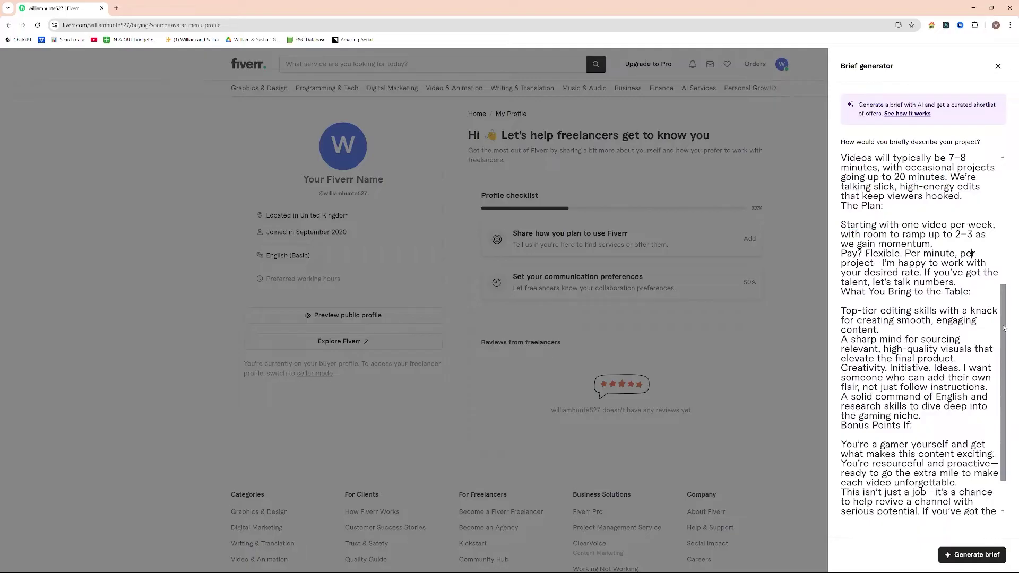
Review the flexible pay, editing skills and quality-visuals requirements ending the description
scroll(1004, 328, "down", 1)
left_click_drag(844, 237, 970, 272)
left_click(969, 272)
mouse_move(864, 234)
left_mouse_down()
mouse_move(947, 247)
mouse_move(976, 275)
mouse_move(848, 234)
left_mouse_up()
left_click_drag(976, 272, 842, 204)
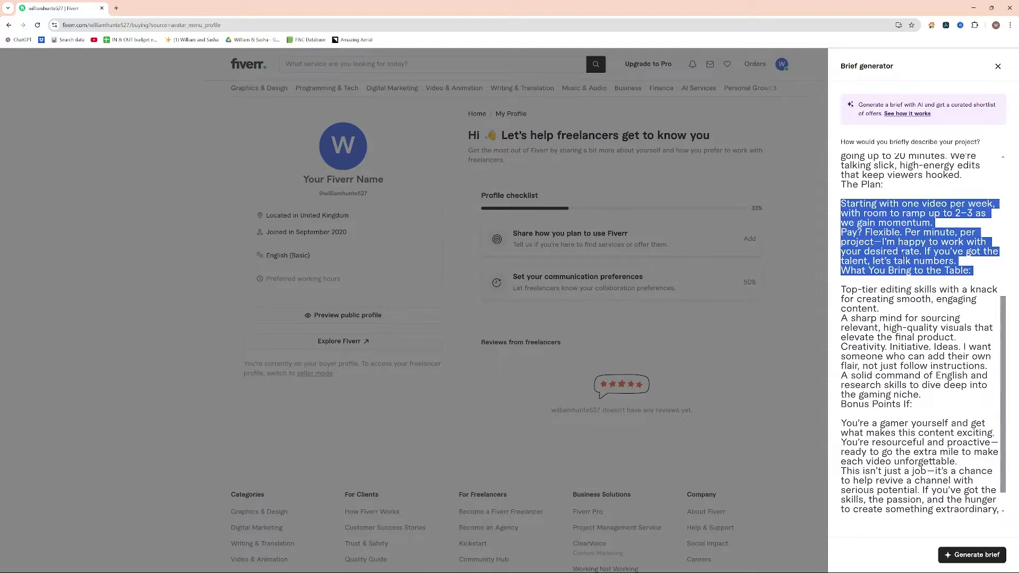
left_click(928, 252)
left_click_drag(1006, 311, 1006, 332)
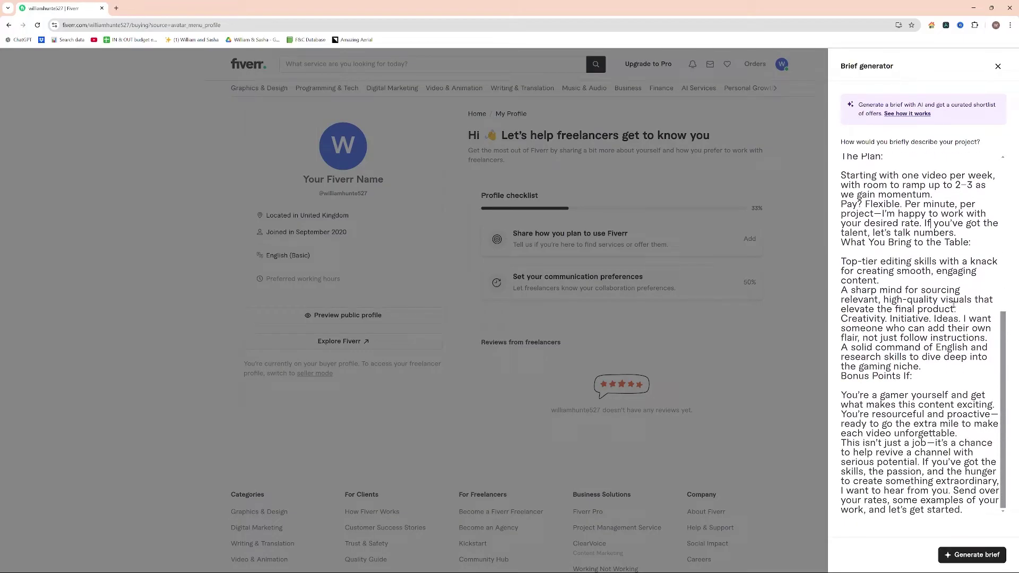
left_click_drag(895, 291, 842, 263)
left_click(930, 380)
left_click_drag(853, 290, 957, 310)
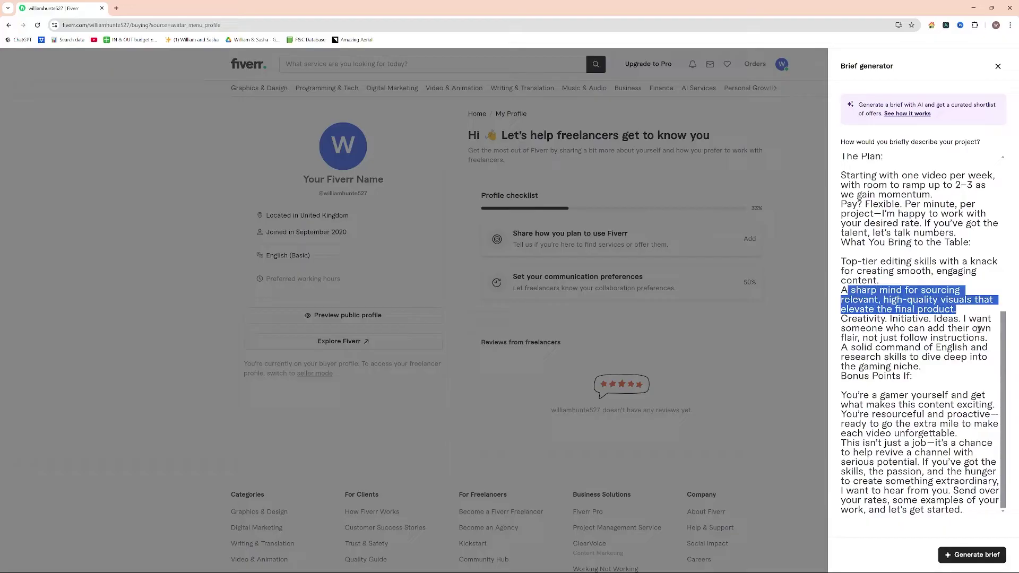
left_click(946, 376)
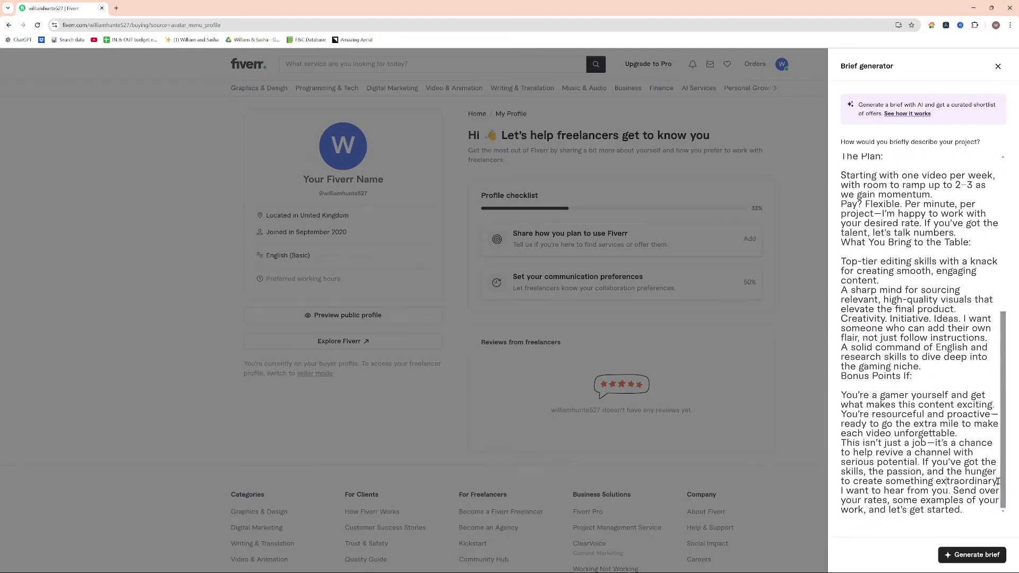
scroll(929, 258, "up", 4)
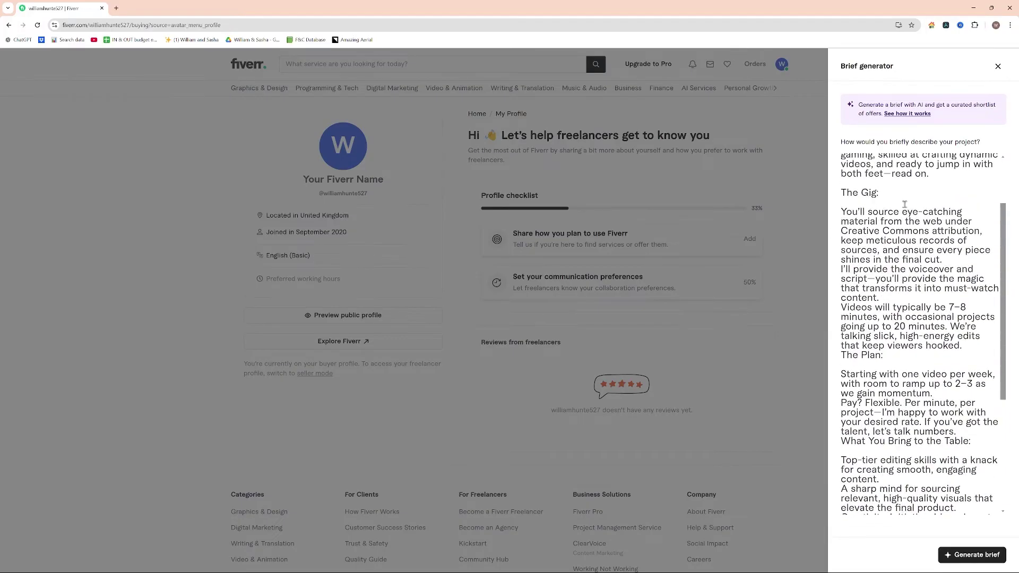
scroll(930, 259, "down", 4)
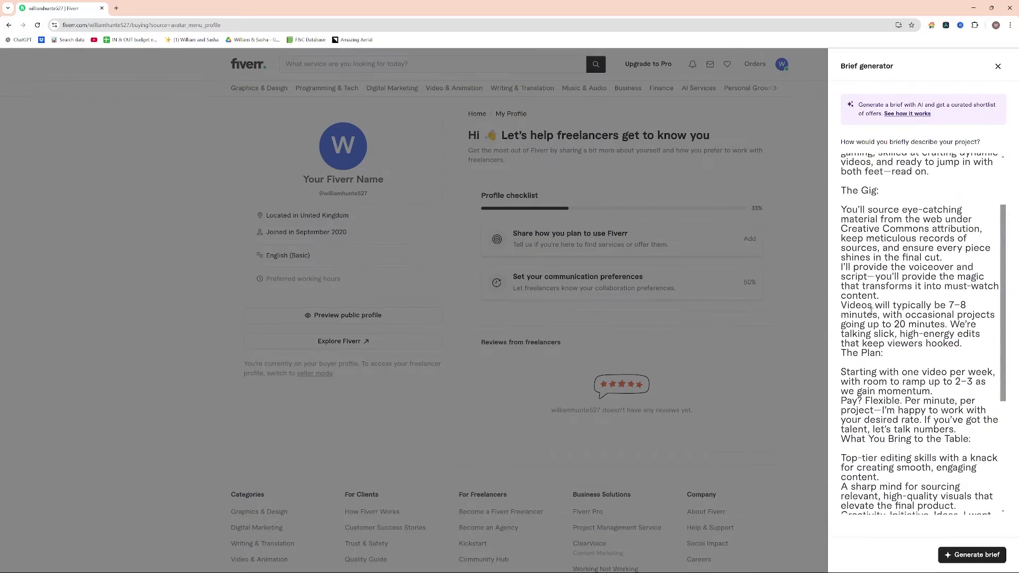
Generate the brief and review its Project goal, Video Style and Tone, and Additional information sections
left_click(974, 557)
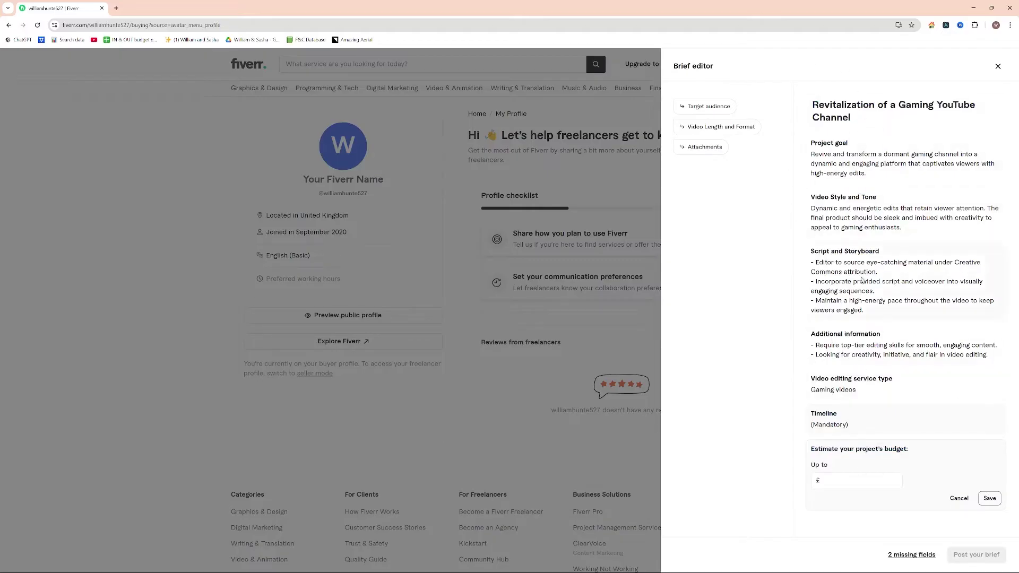
left_click_drag(810, 140, 875, 178)
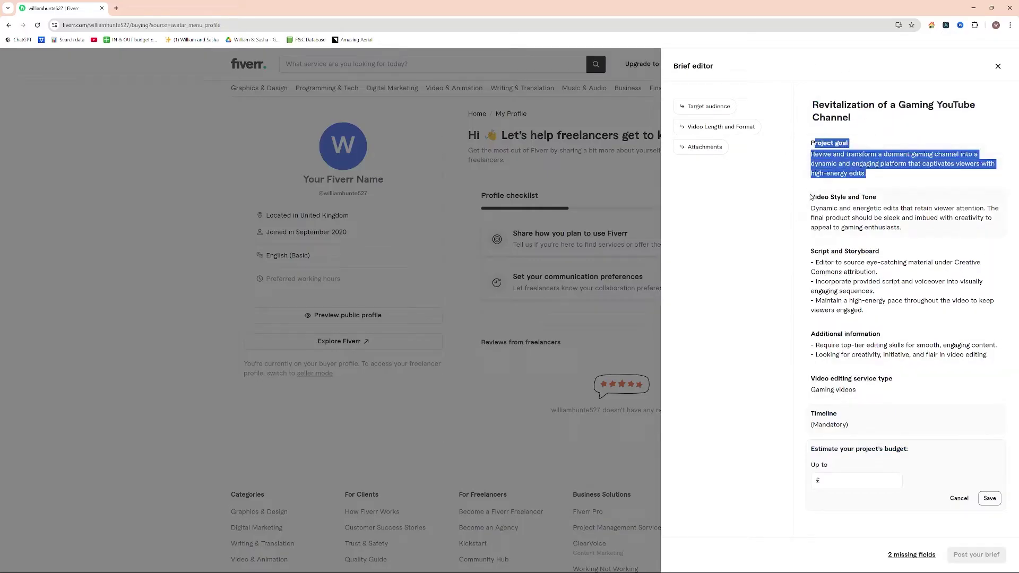
left_click_drag(810, 196, 889, 199)
left_click_drag(805, 244, 889, 266)
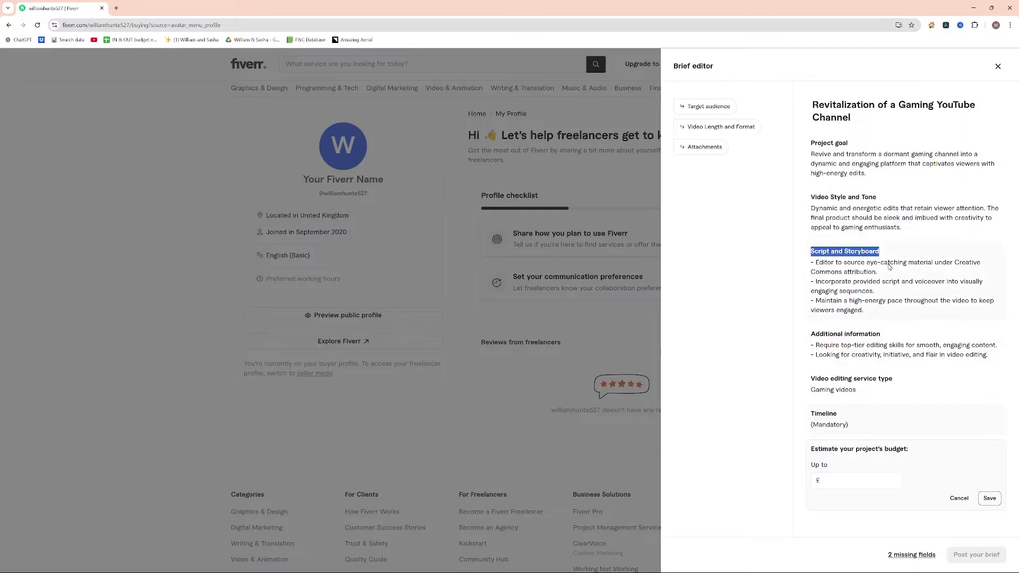
left_click_drag(808, 337, 889, 338)
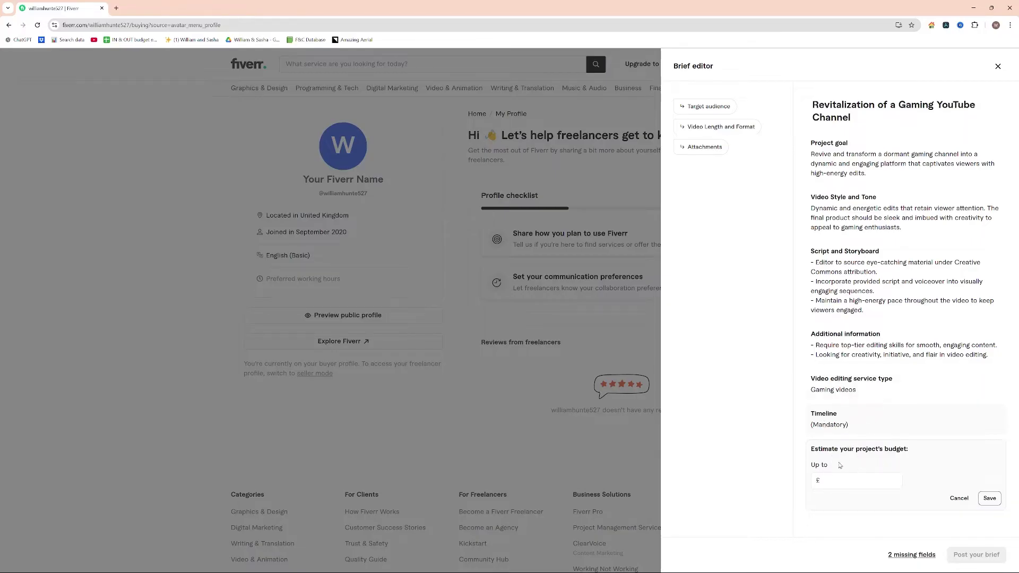
Enter 80 as the estimated budget in pounds and save it
left_click(842, 480)
type("80")
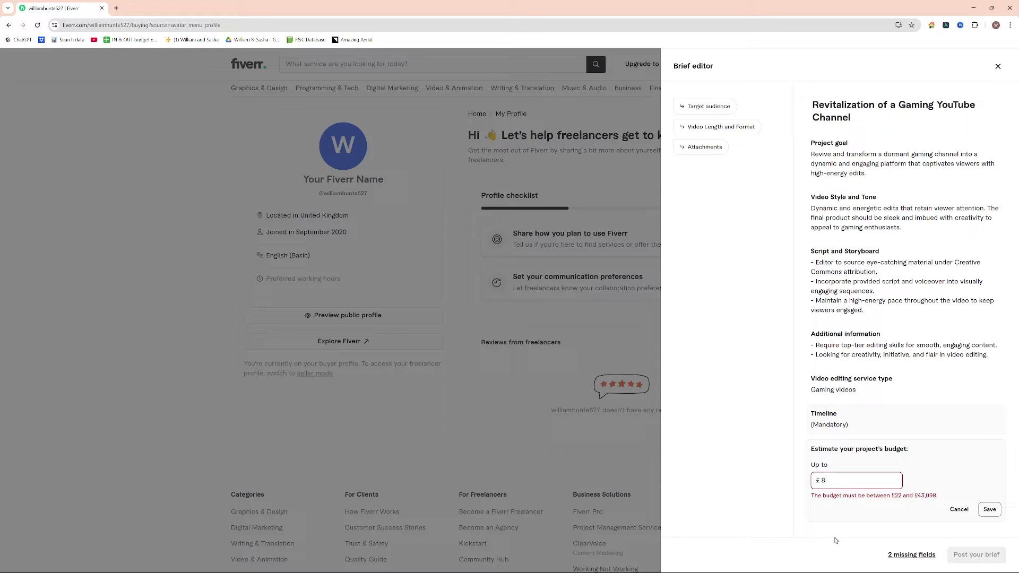
left_click(942, 506)
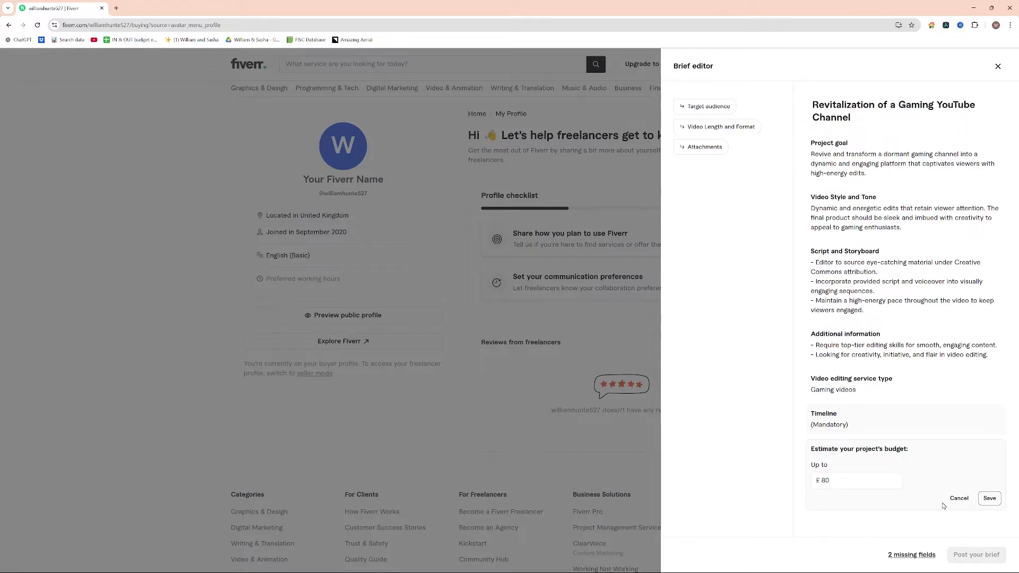
left_click(984, 501)
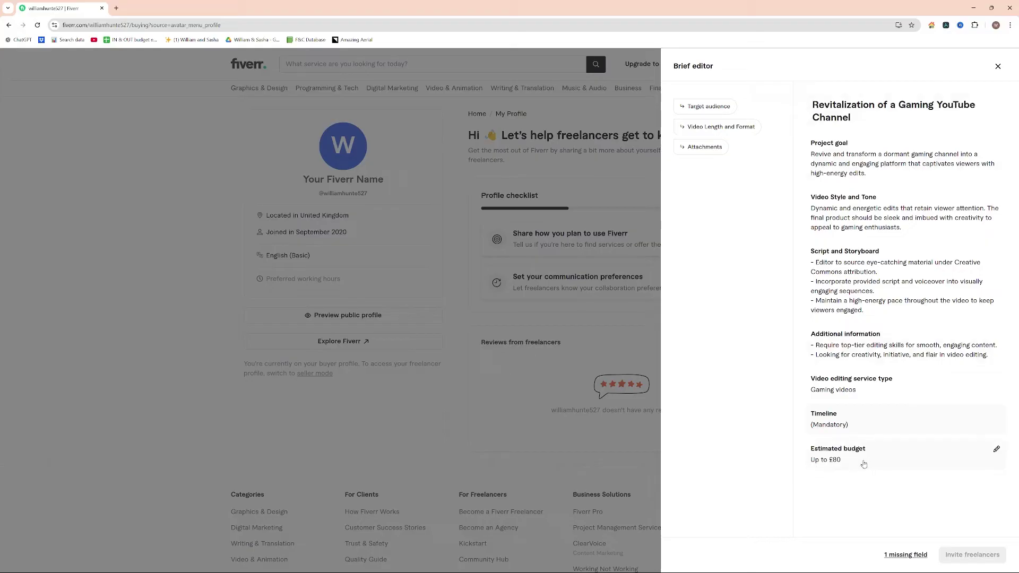
Set the project timeline to 'I have an ongoing need' and save it
left_click(869, 428)
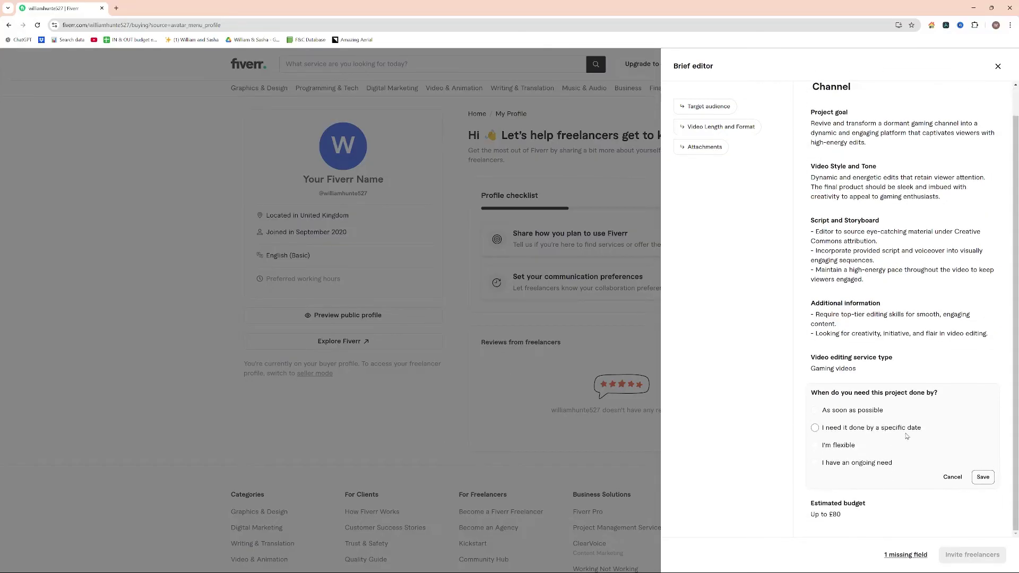
left_click_drag(818, 393, 938, 399)
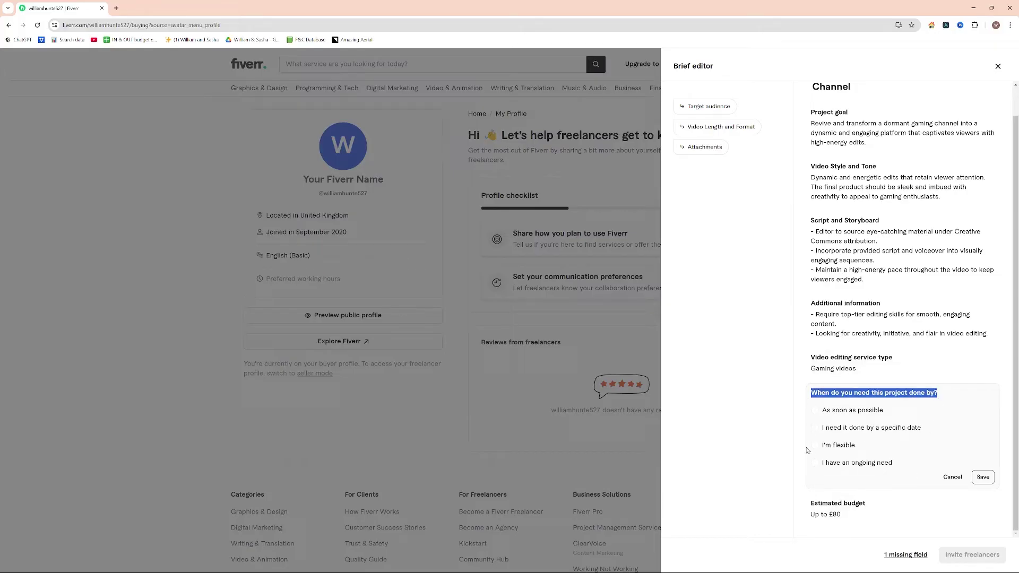
left_click(825, 470)
left_click_drag(843, 469, 893, 471)
left_click(886, 470)
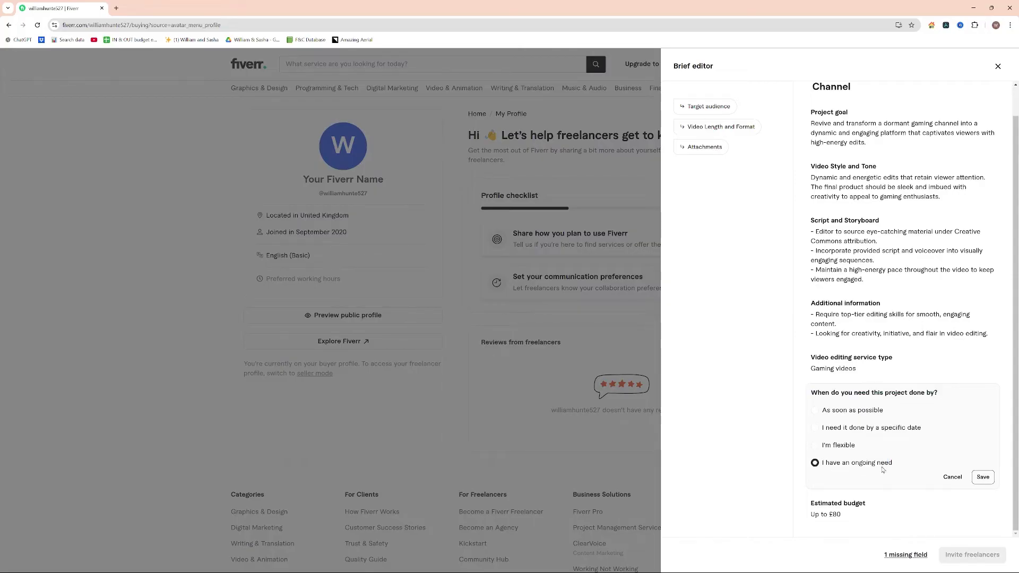
left_click(983, 477)
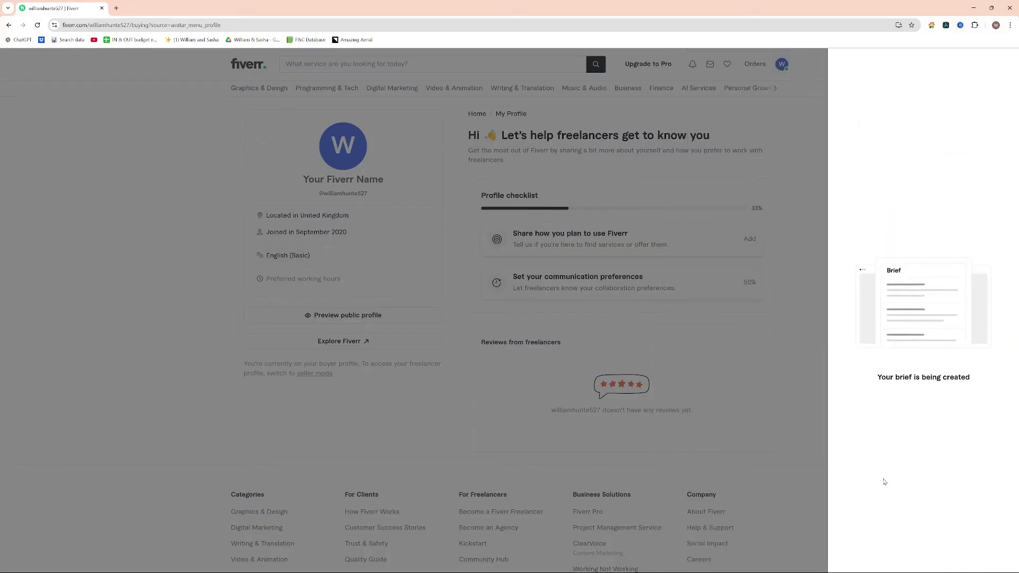
Read the confirmation that the brief was sent and offers arrive within a few hours
left_click_drag(877, 381, 999, 382)
left_click(987, 371)
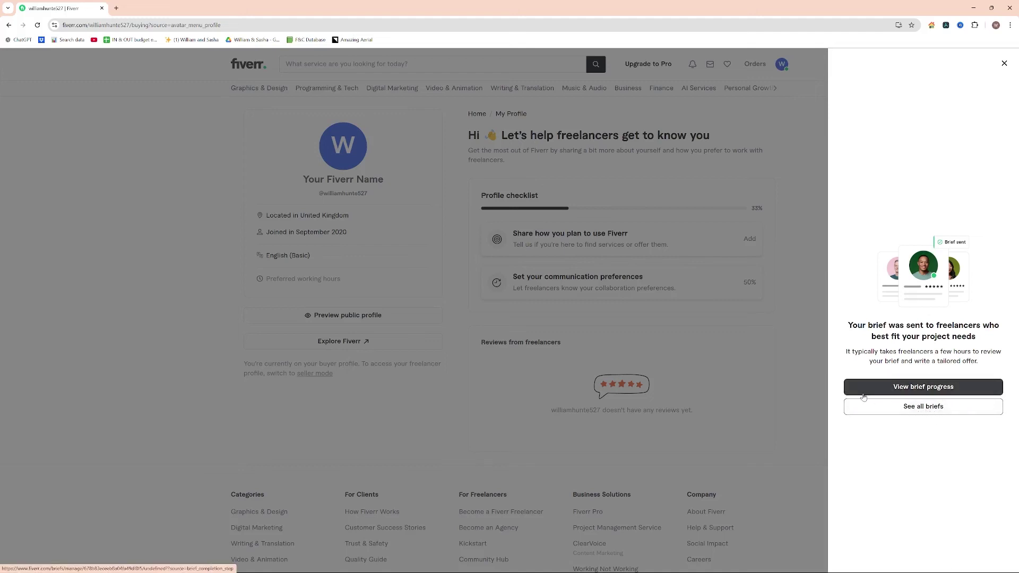
Open the progress page for the 'Revitalization of a Gaming YouTube Channel' brief
left_click(978, 392)
scroll(949, 398, "down", 2)
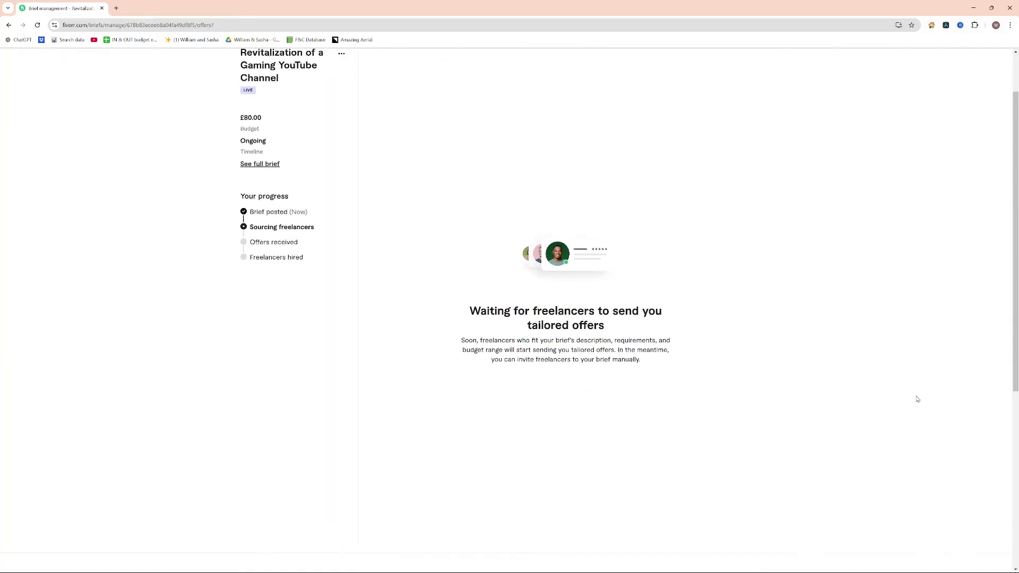
scroll(937, 396, "up", 2)
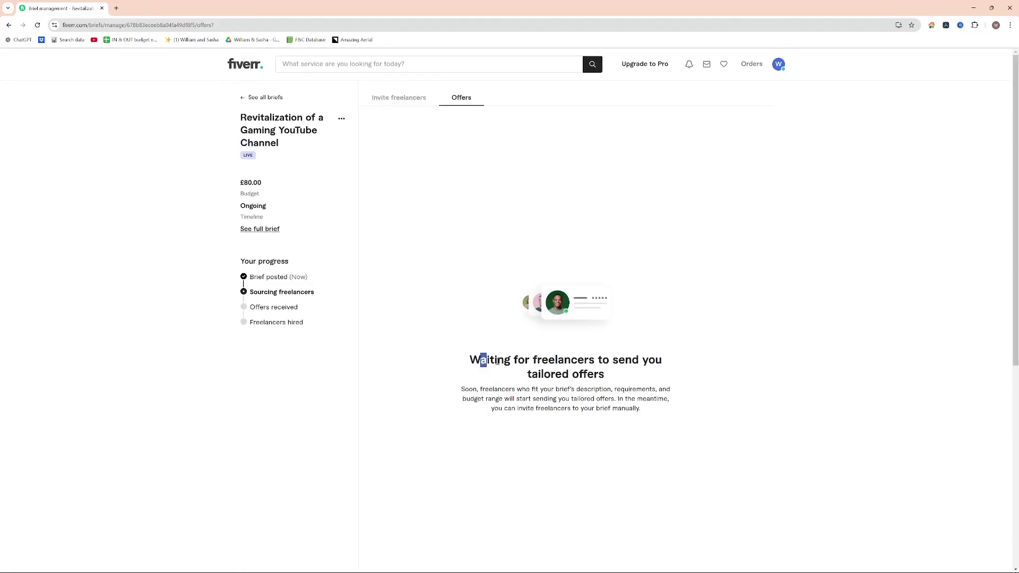
Read the waiting-for-offers heading and its explanation on the Offers tab
left_click_drag(481, 360, 664, 382)
left_click(548, 367)
left_click_drag(486, 359, 694, 371)
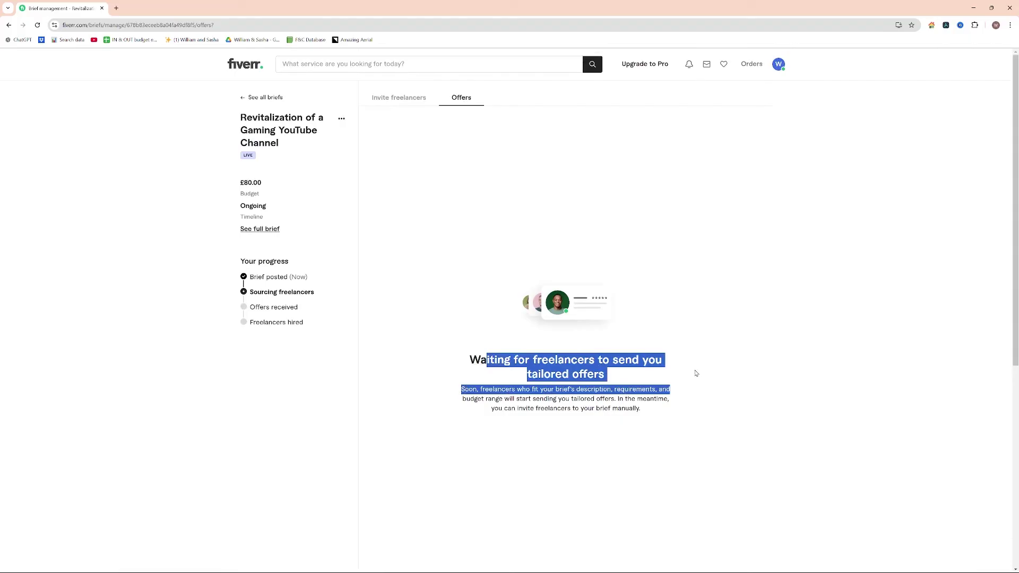
left_click(622, 380)
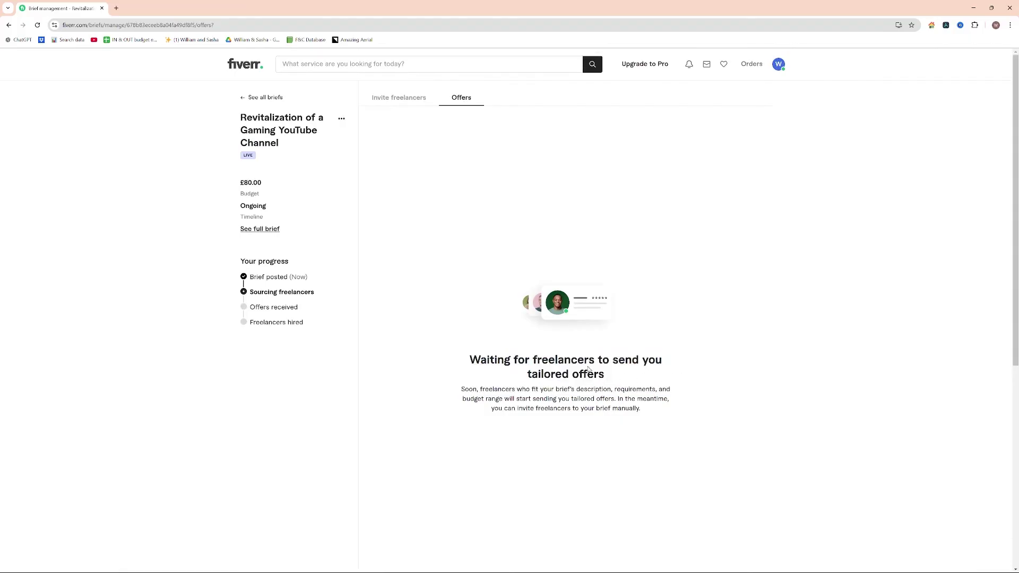
left_click_drag(460, 389, 651, 413)
left_click(651, 414)
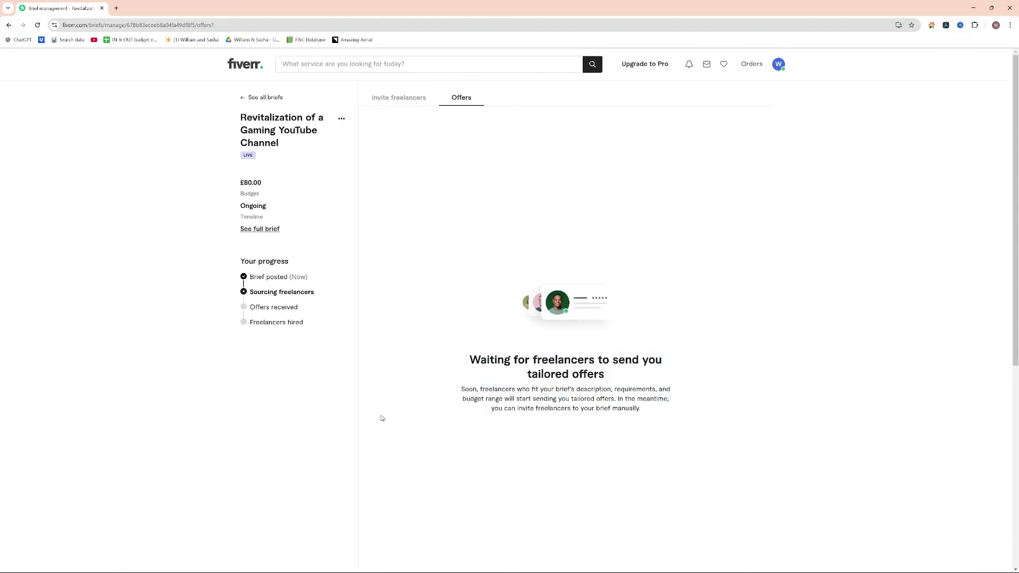